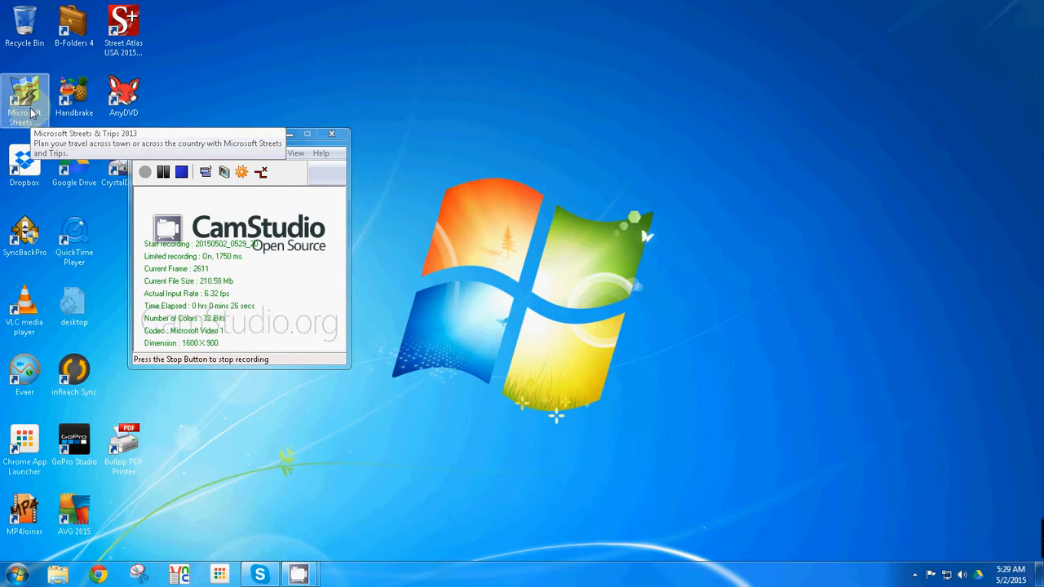
Launch Microsoft Streets & Trips and open the recent "Home to Lili" route file
left_click(31, 112)
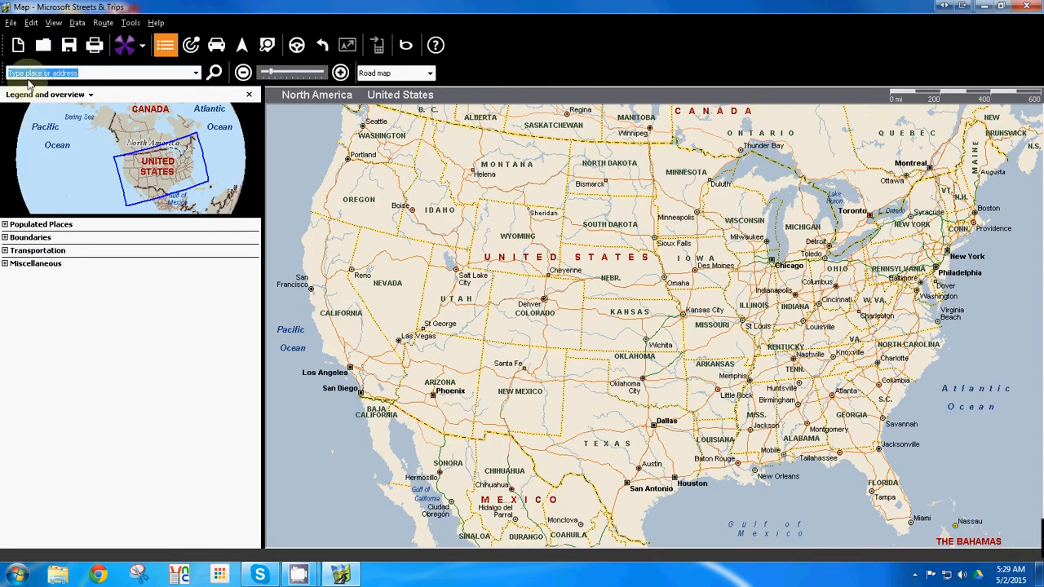
left_click(10, 22)
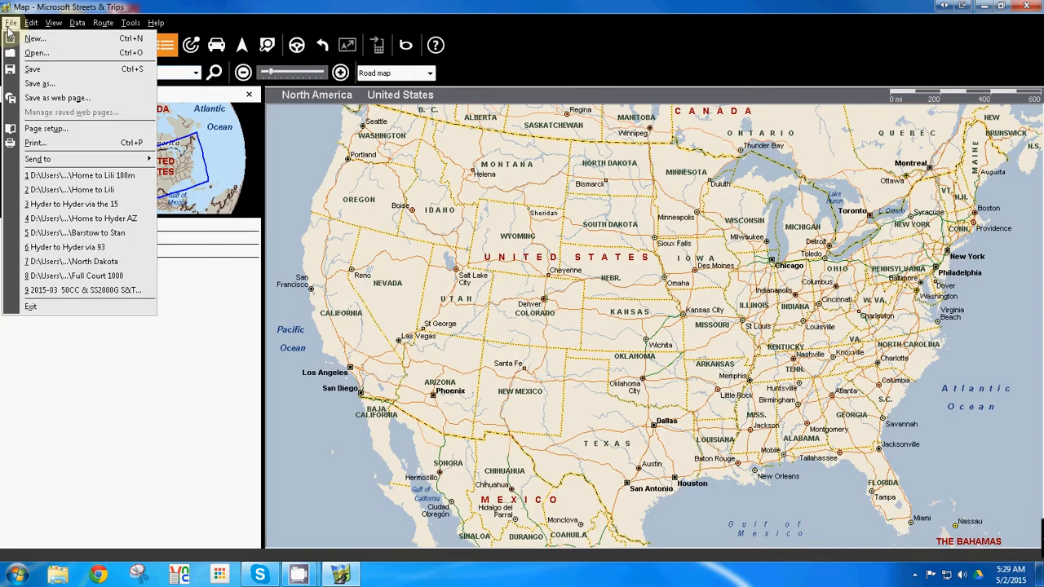
left_click(59, 192)
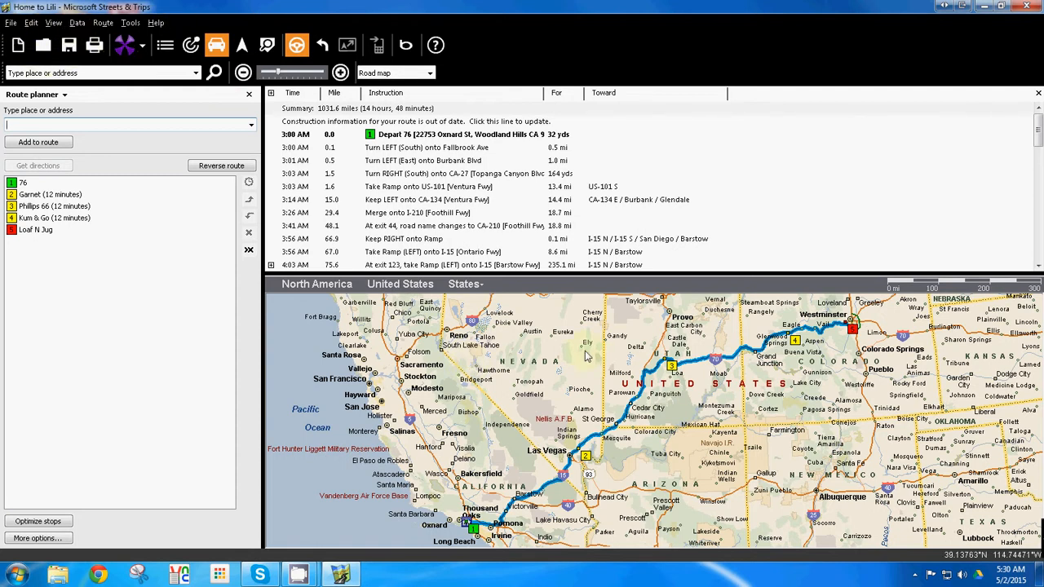
Start exporting the route to a GPX file and browse to the tmp folder on the Data (D:) drive
left_click(75, 24)
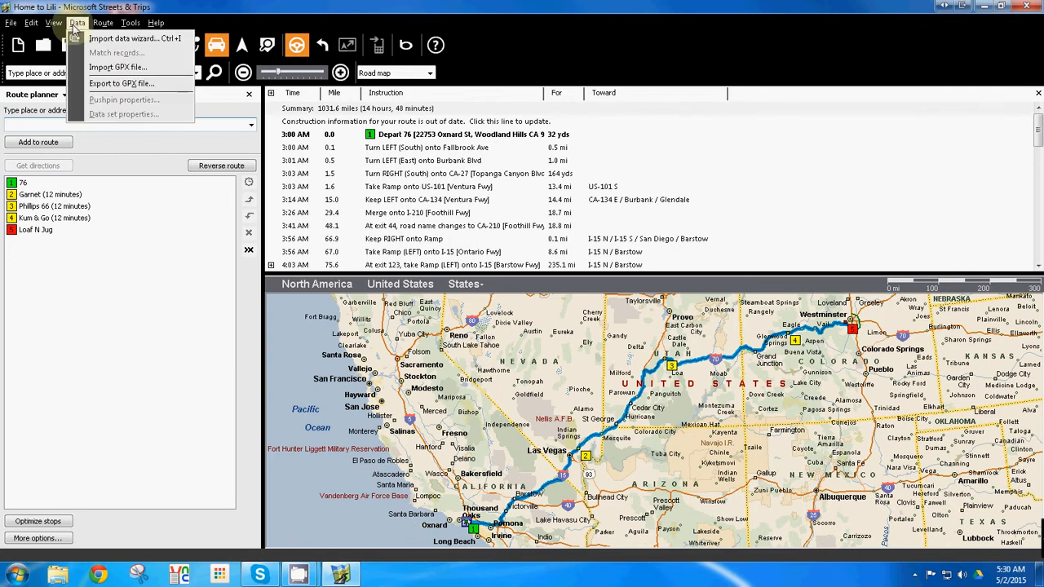
left_click(110, 83)
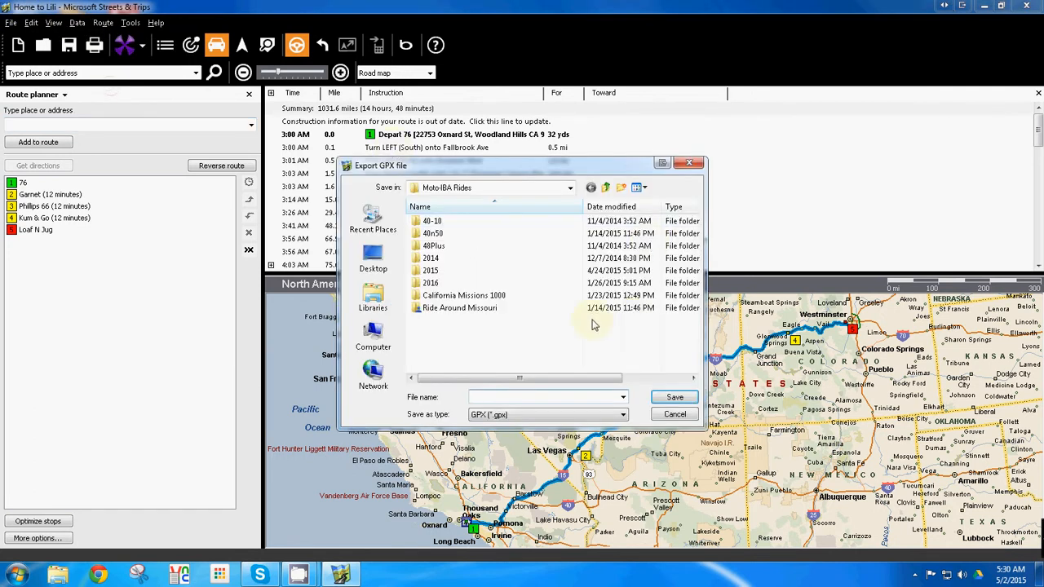
left_click(374, 341)
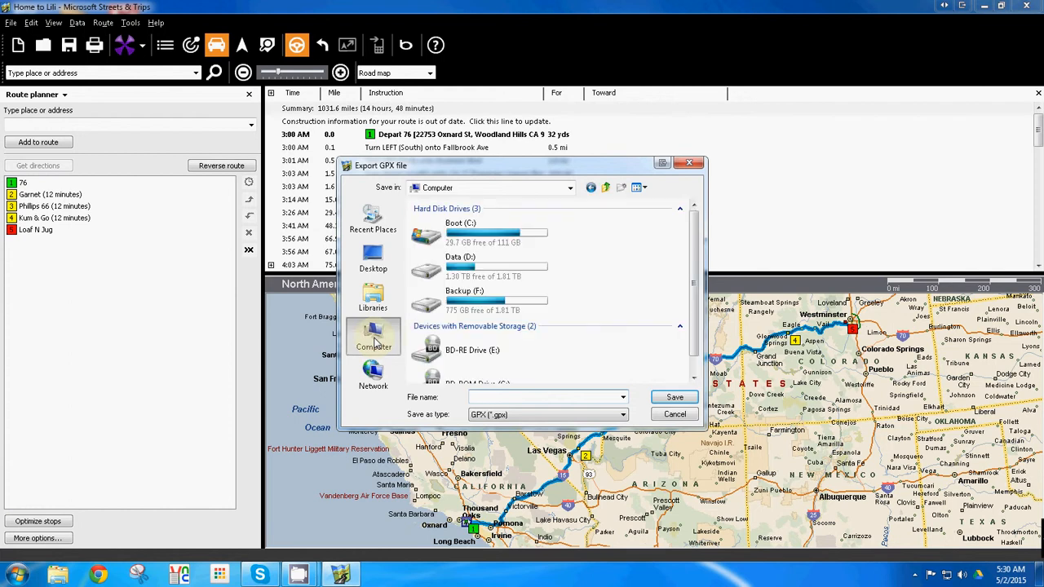
double_click(454, 276)
double_click(440, 299)
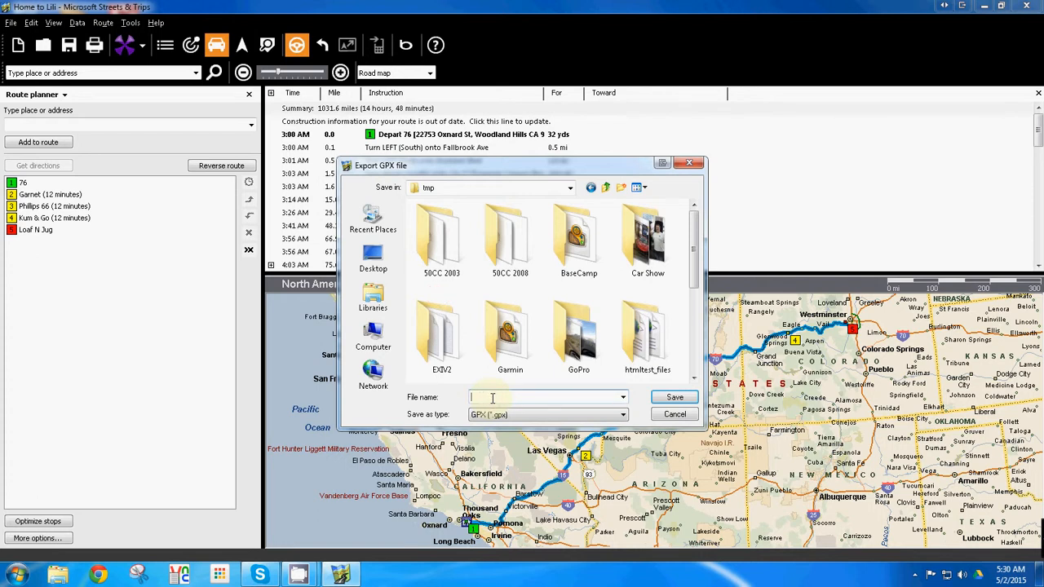
Name the GPX export STgpx and save it
type("STsp")
key("BackSpace")
key("BackSpace")
key("BackSpace")
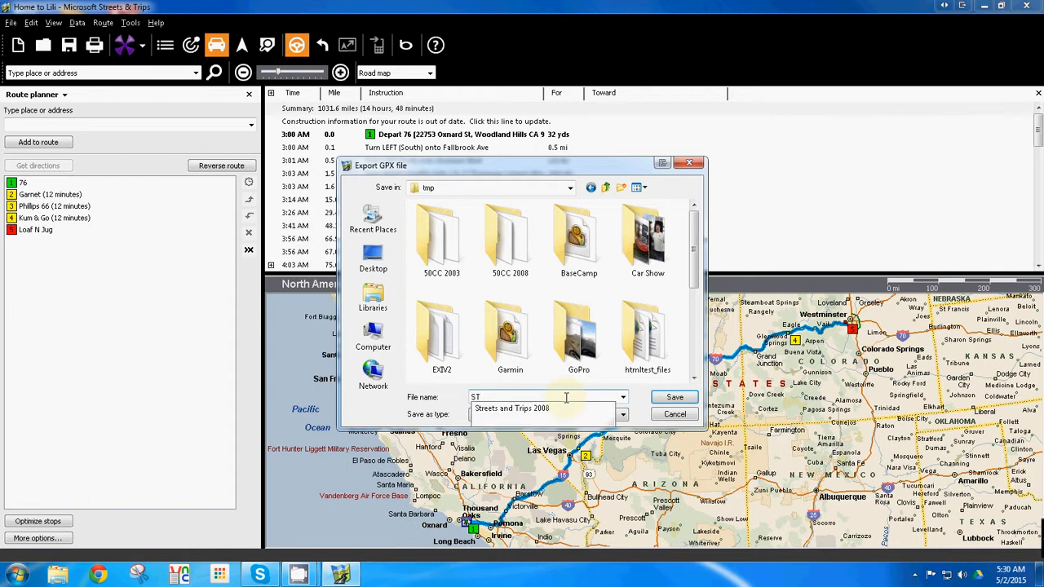
type("g")
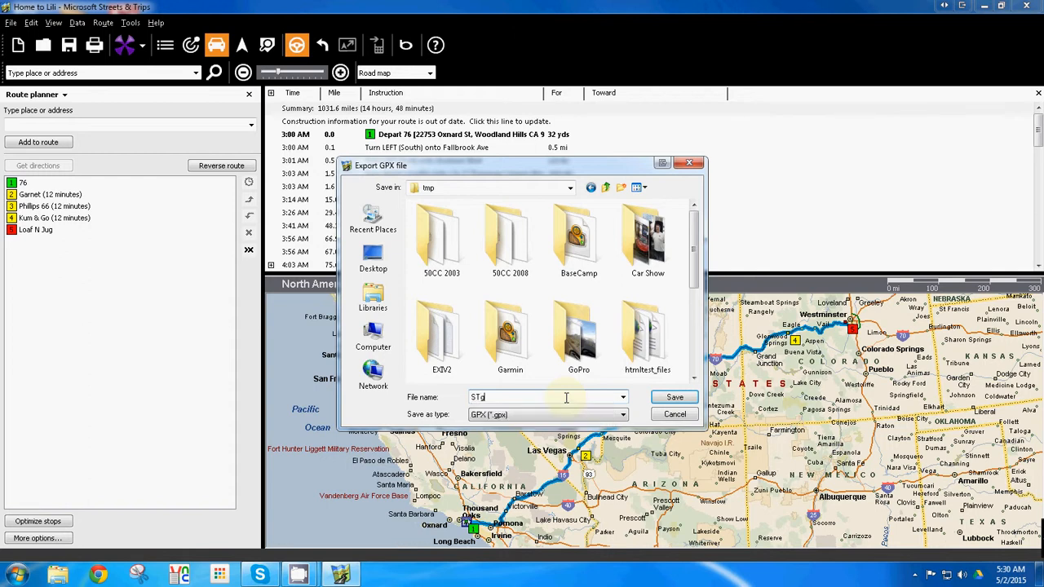
type("px")
left_click(691, 398)
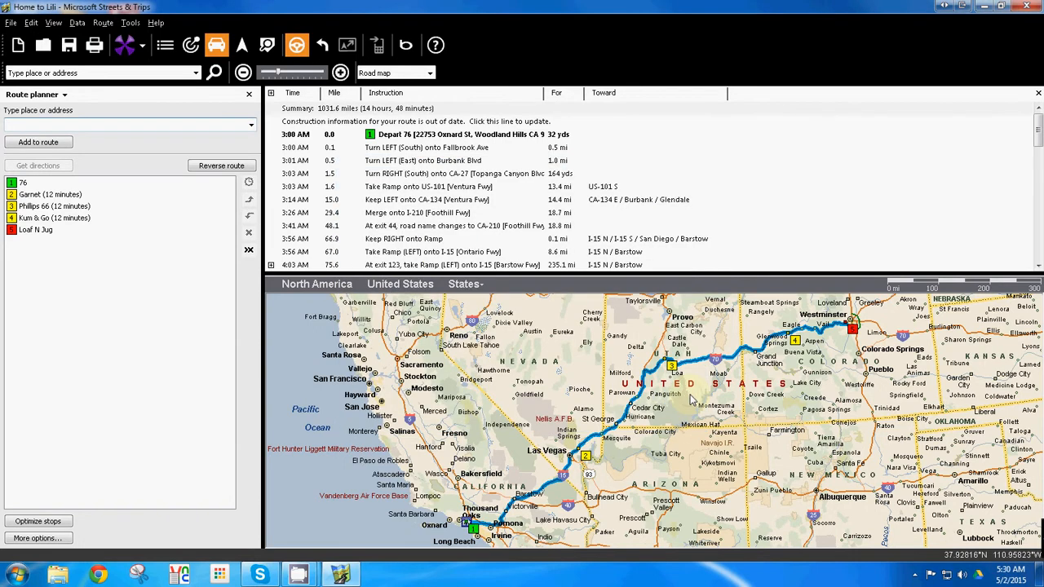
Minimize the route map, search the installed programs for "gps" and launch GPSBabel
left_click(983, 7)
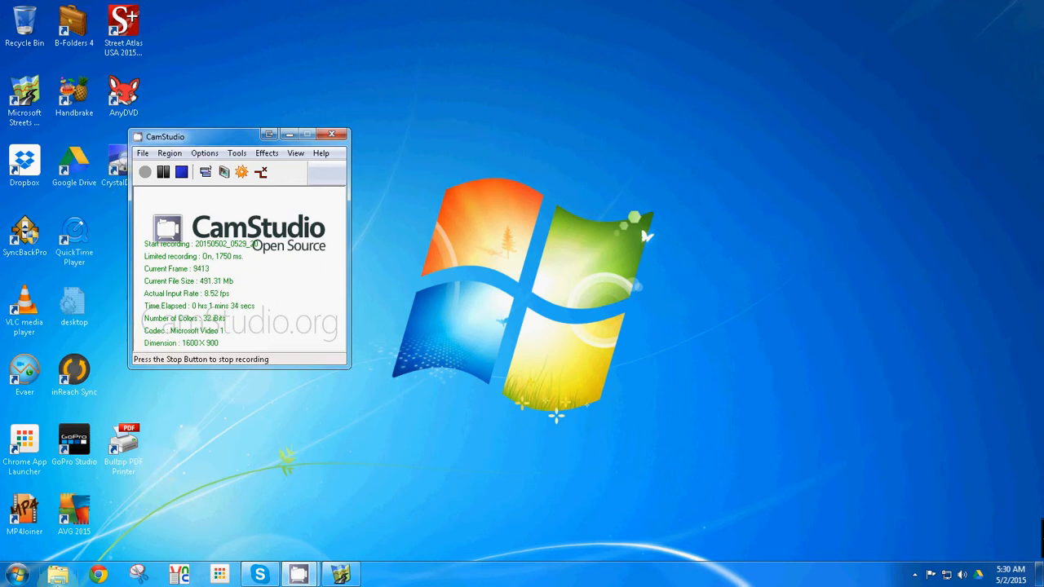
left_click(21, 574)
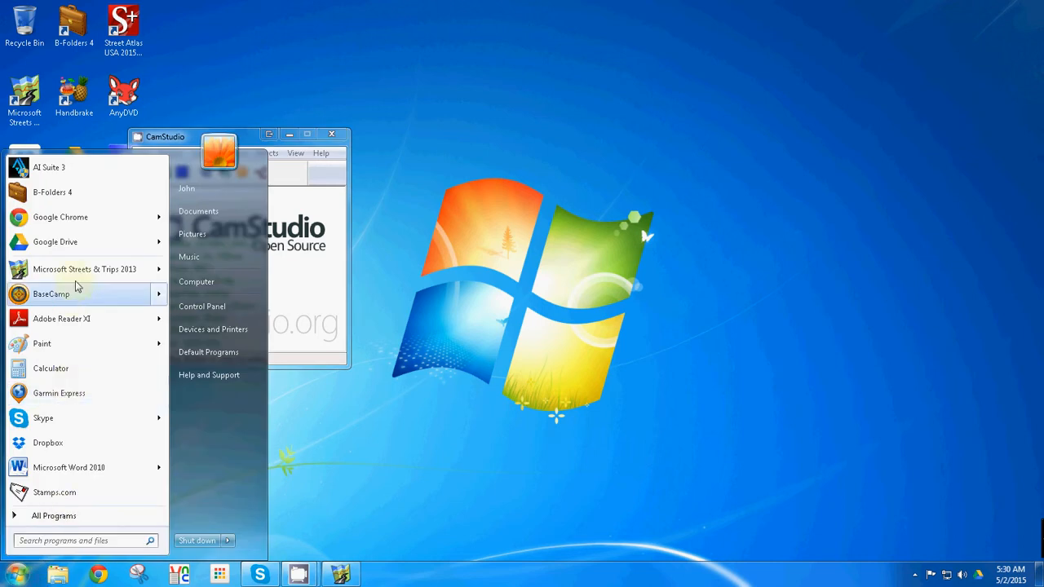
mouse_move(71, 217)
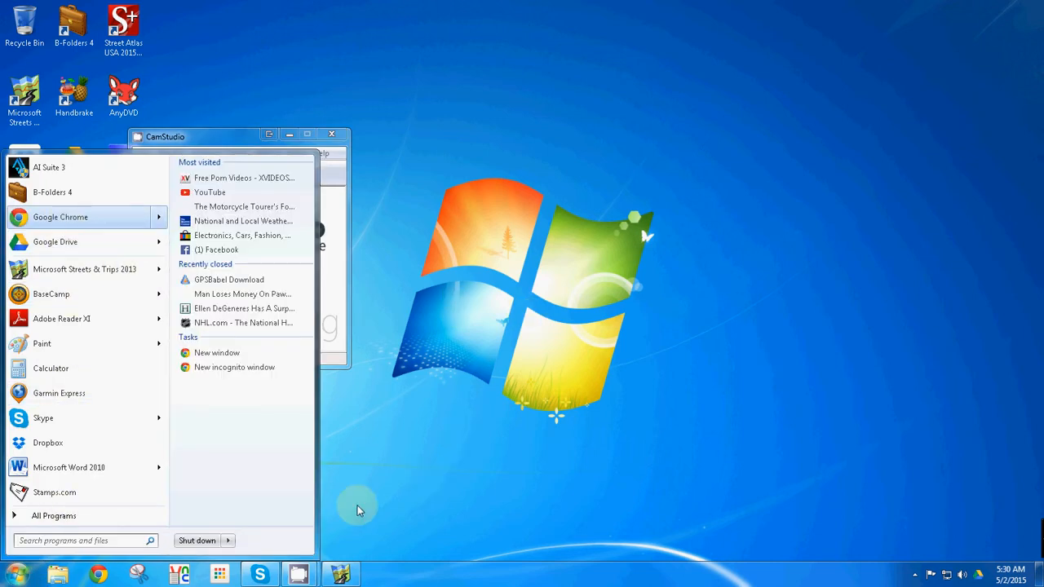
left_click(84, 543)
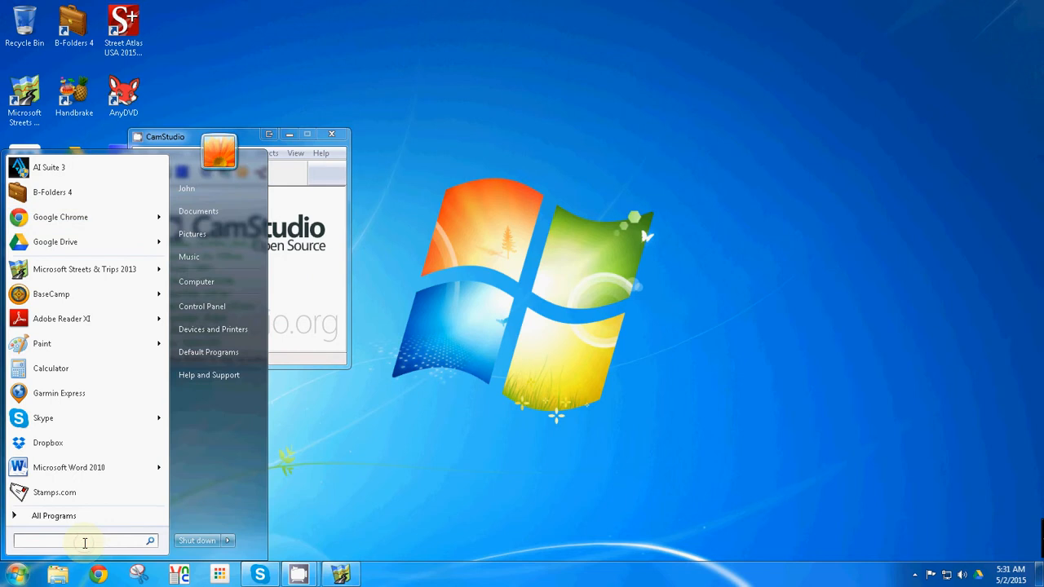
type("gps")
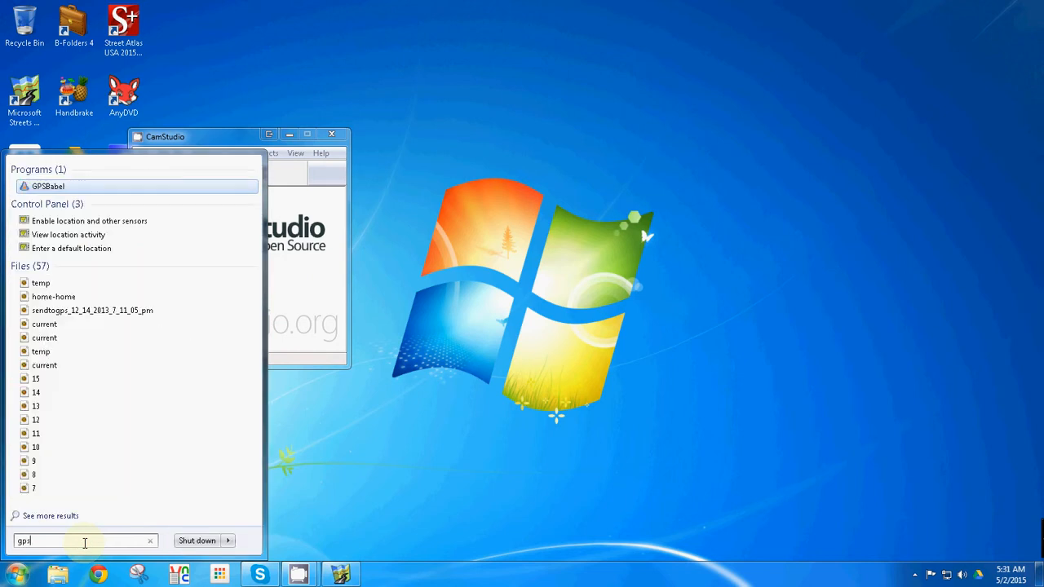
key("Return")
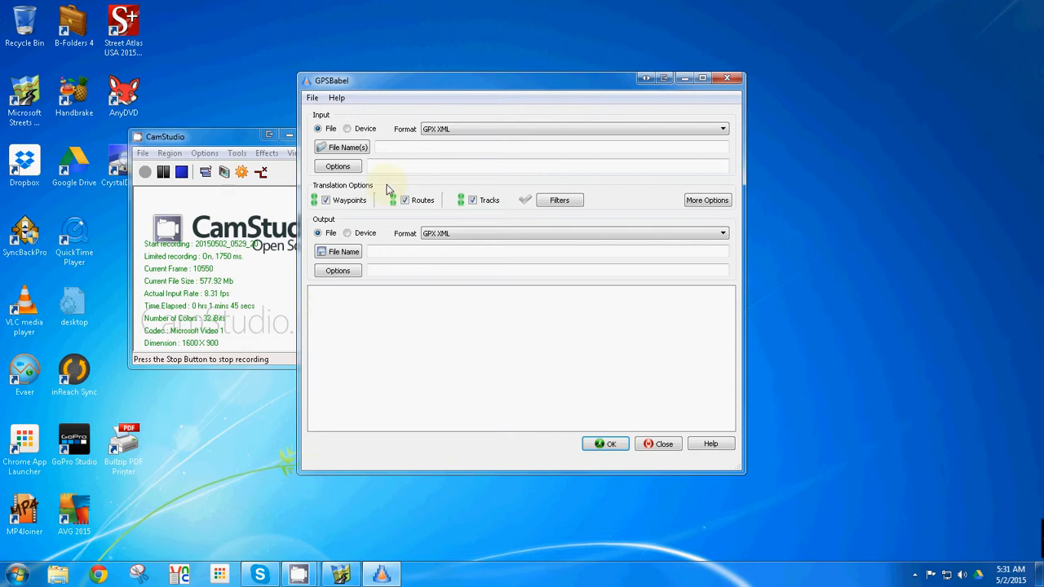
Choose STgpx from the tmp folder as the input file for the conversion
left_click(343, 150)
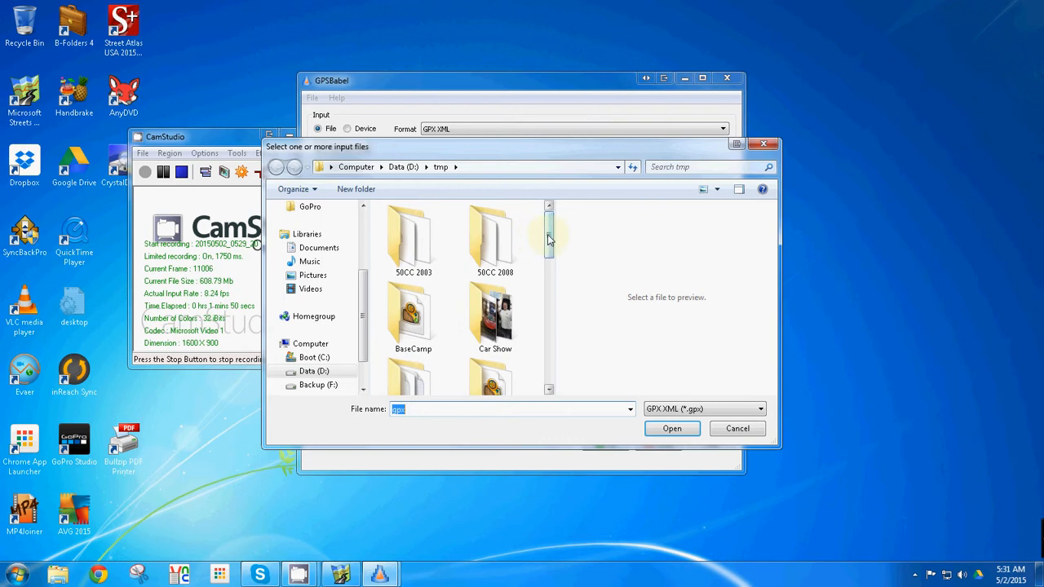
left_click_drag(553, 228, 552, 372)
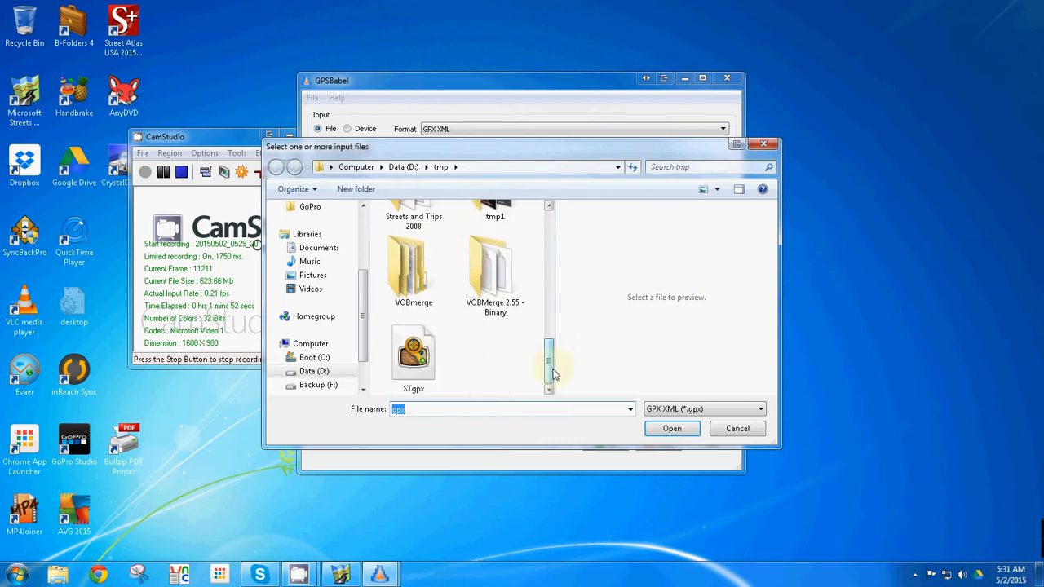
double_click(414, 354)
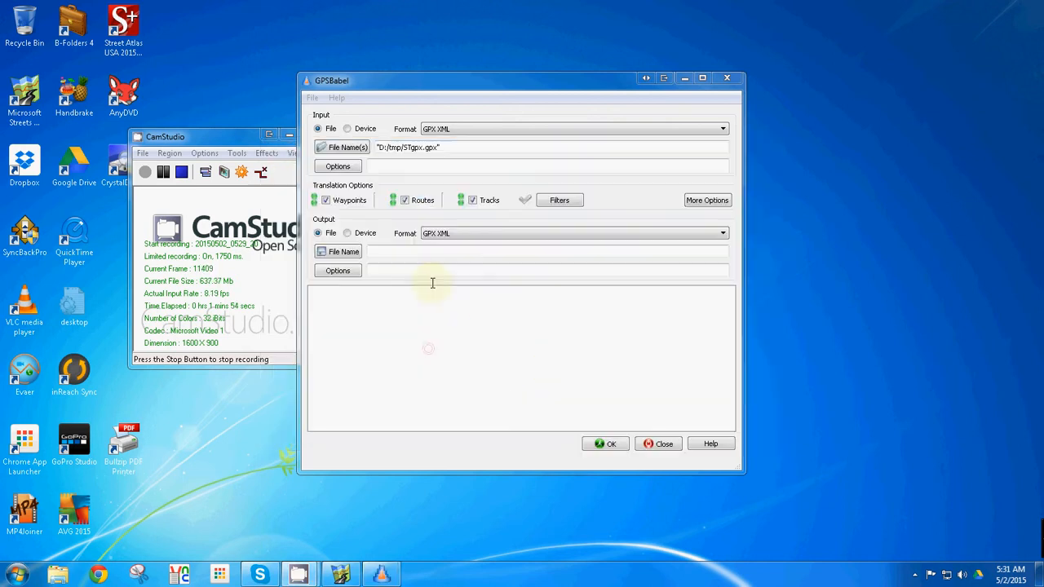
left_click(464, 130)
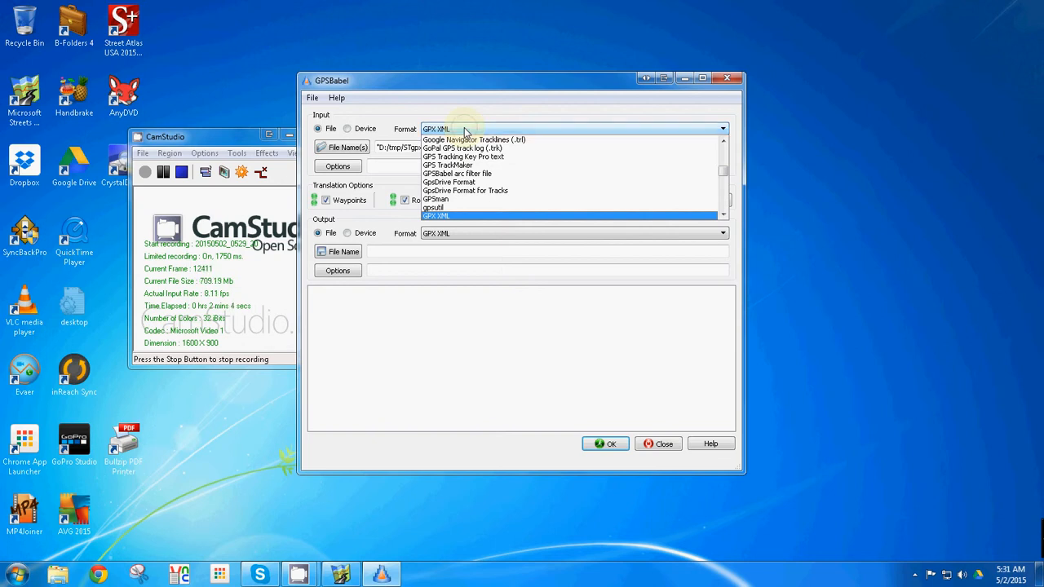
left_click(464, 128)
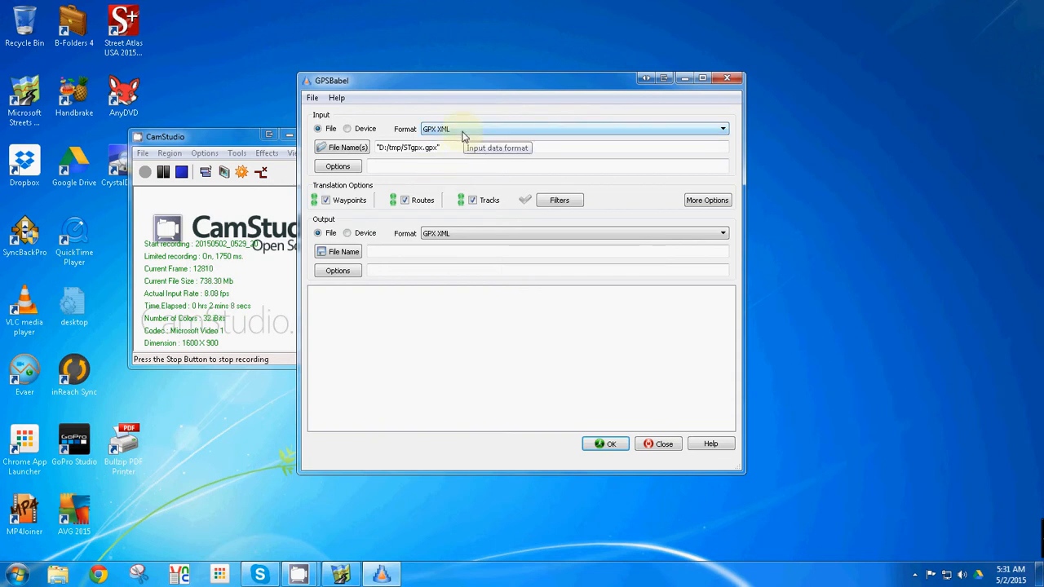
left_click(464, 131)
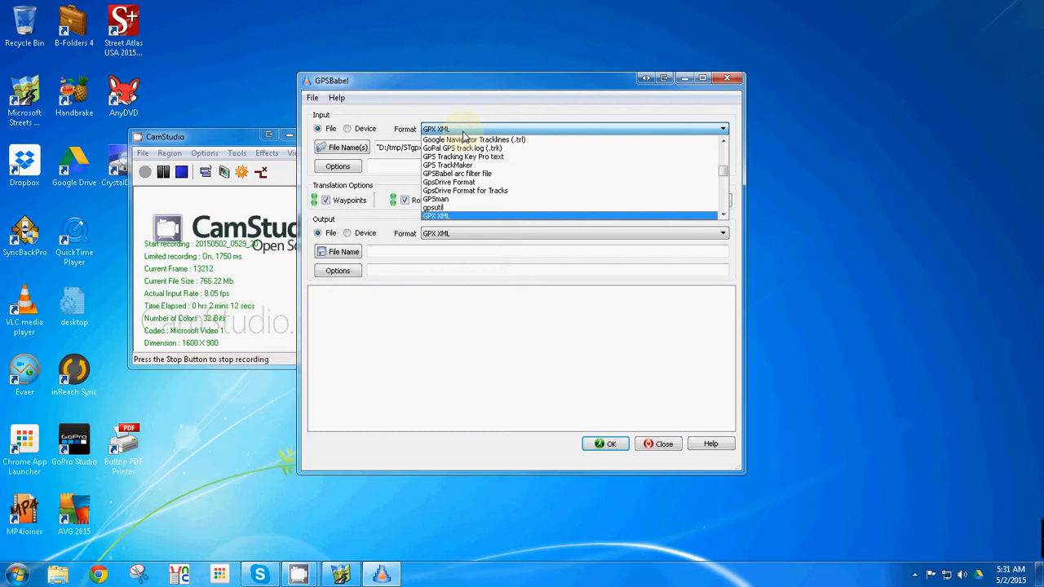
left_click(464, 132)
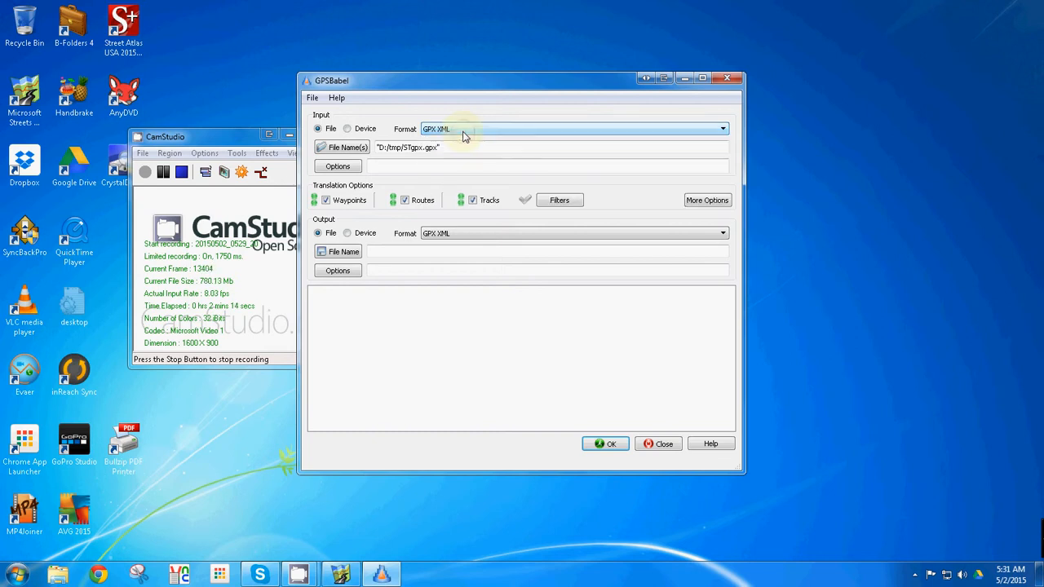
Set the conversion's output file to BCgpx in the D: drive's tmp folder, saved as GPX XML
left_click(355, 257)
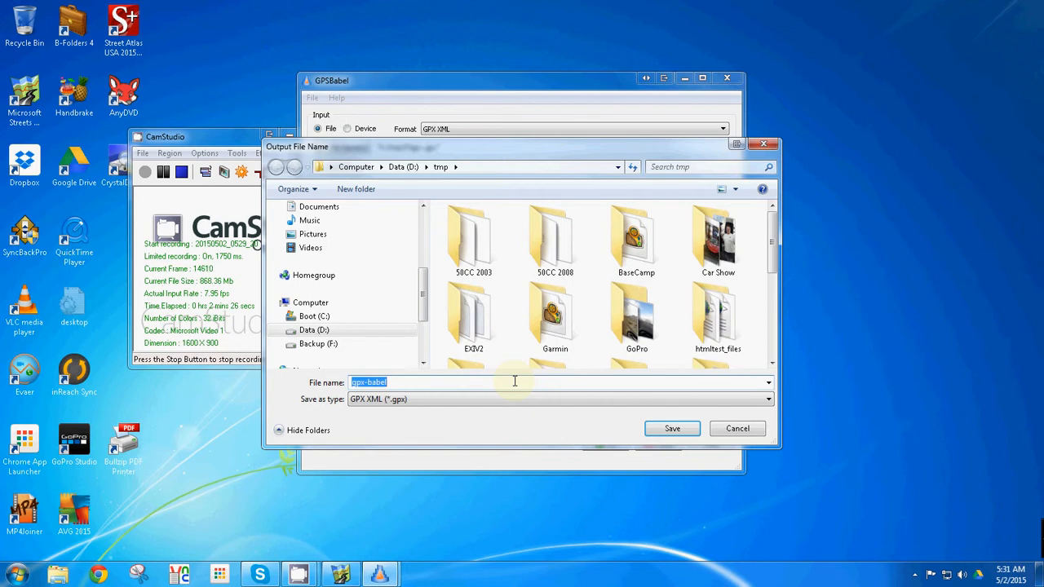
type("BCgpx")
left_click(671, 429)
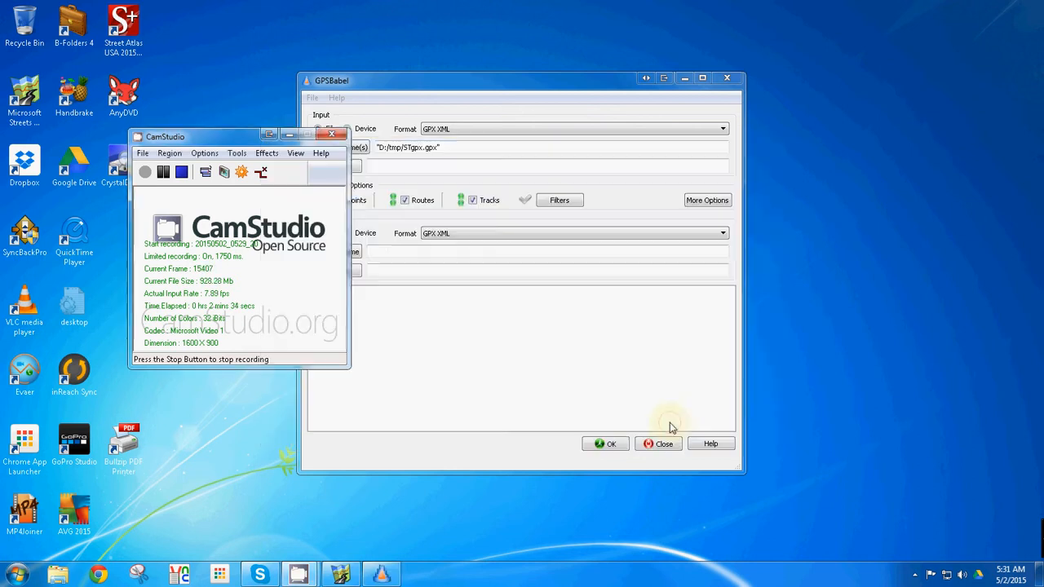
Run the conversion from STgpx.gpx to BCgpx.gpx and close GPSBabel
left_click(471, 271)
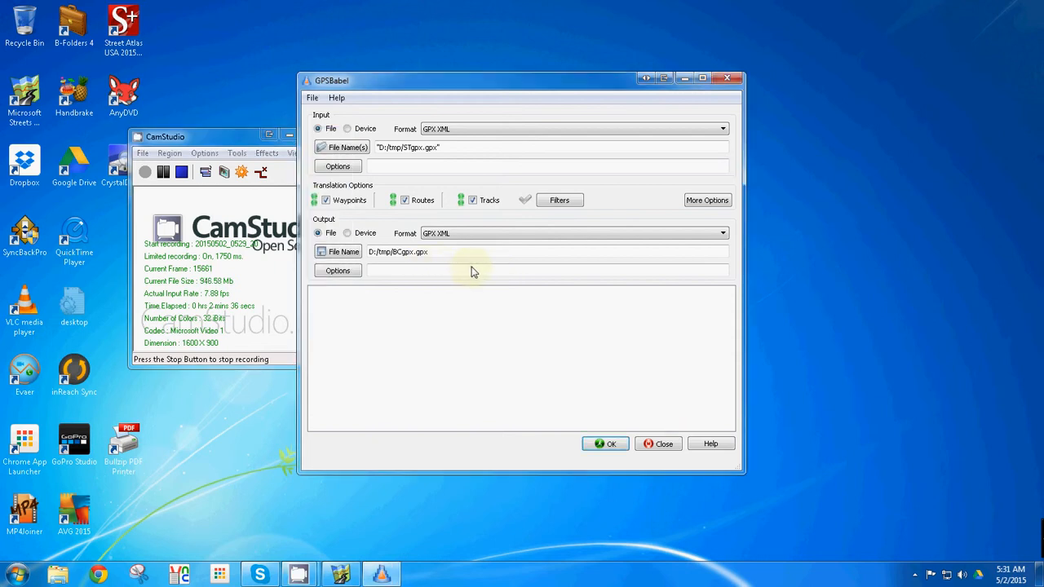
left_click(618, 449)
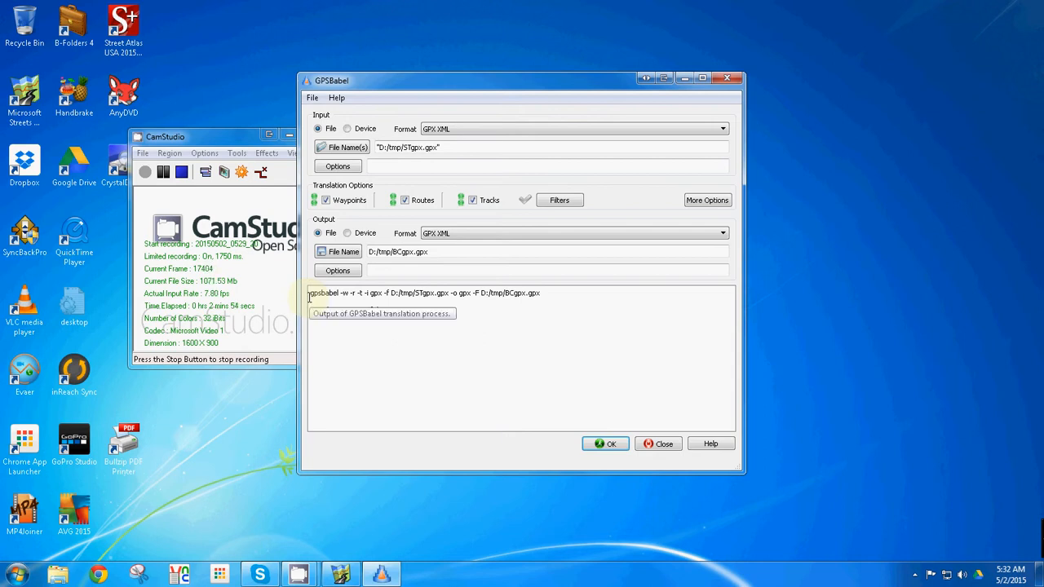
left_click(660, 448)
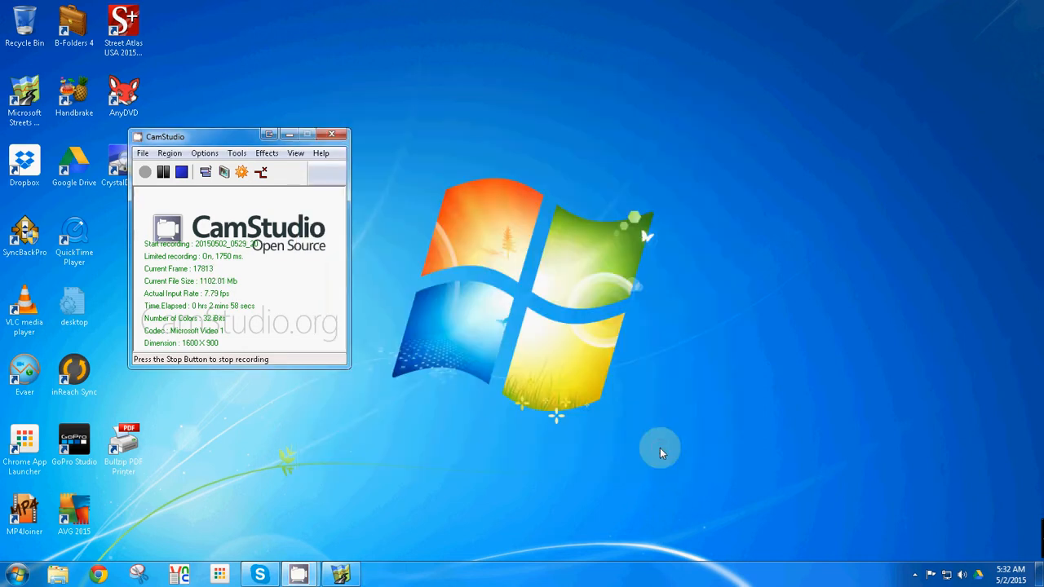
Launch Garmin BaseCamp and dismiss its welcome window
left_click(17, 576)
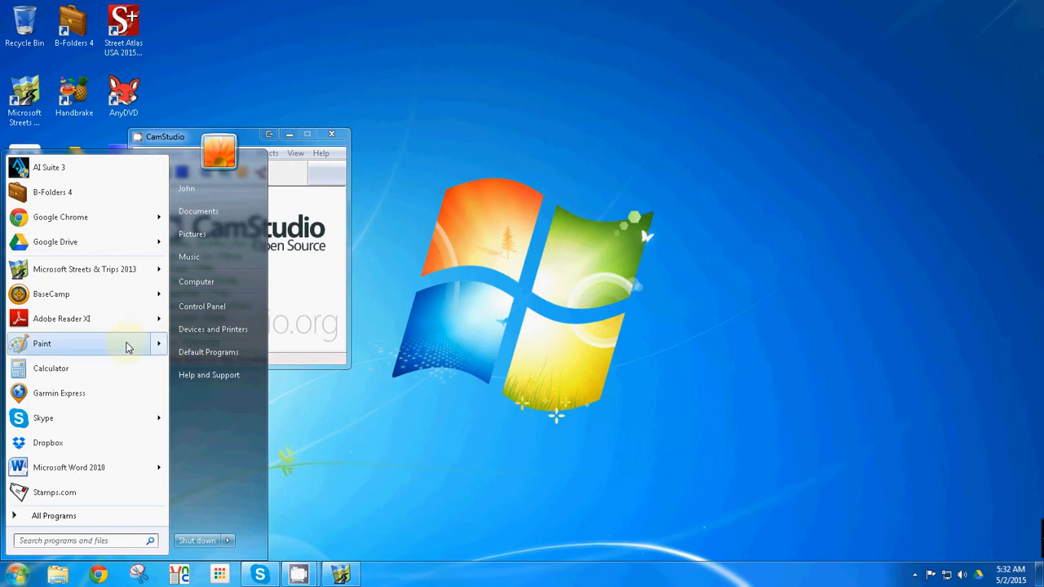
left_click(34, 300)
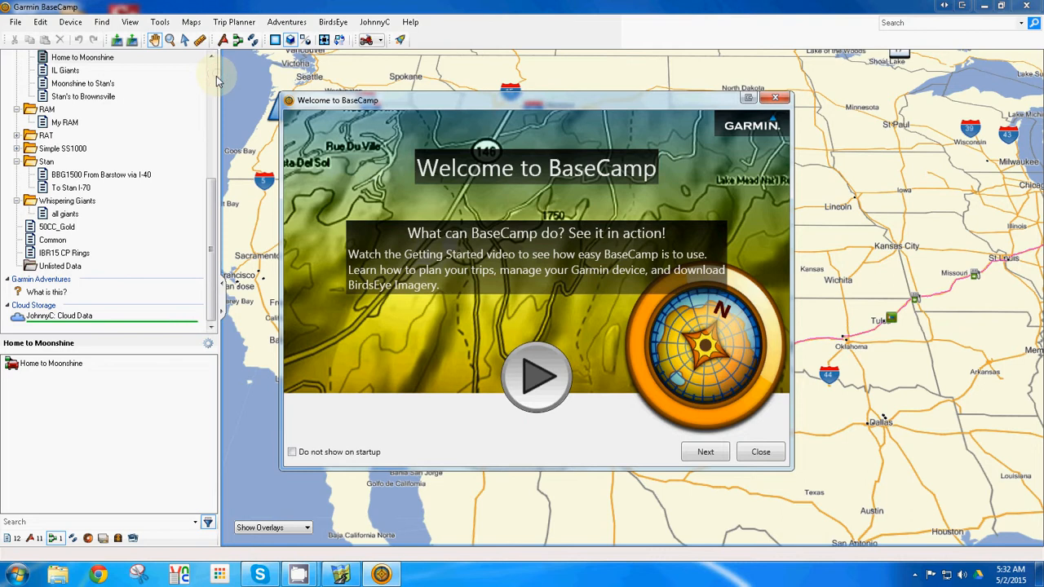
left_click(759, 454)
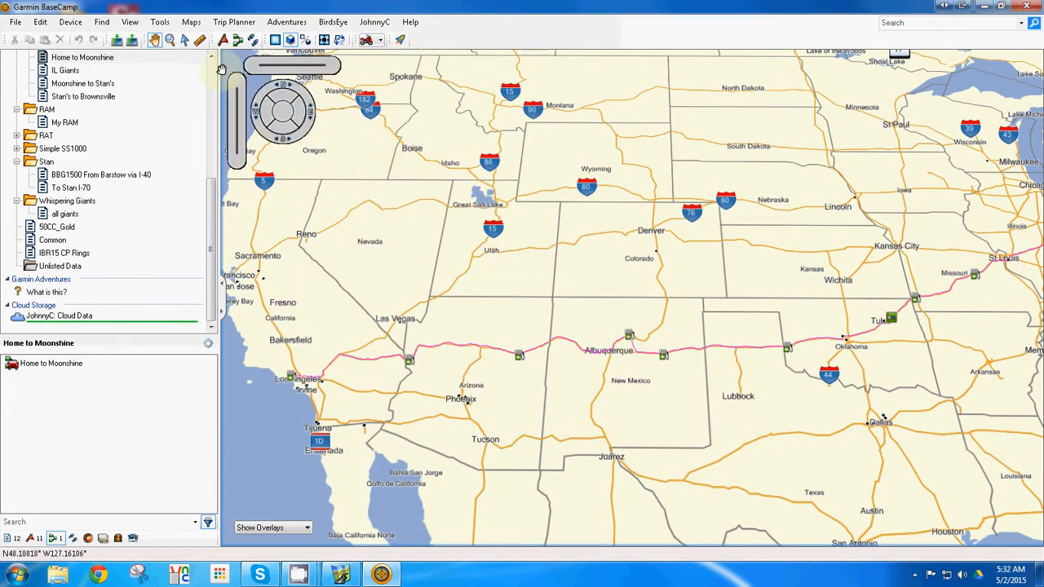
Create a new list folder named Demo under My Collection in the library
scroll(211, 74, "up", 5)
scroll(210, 74, "up", 2)
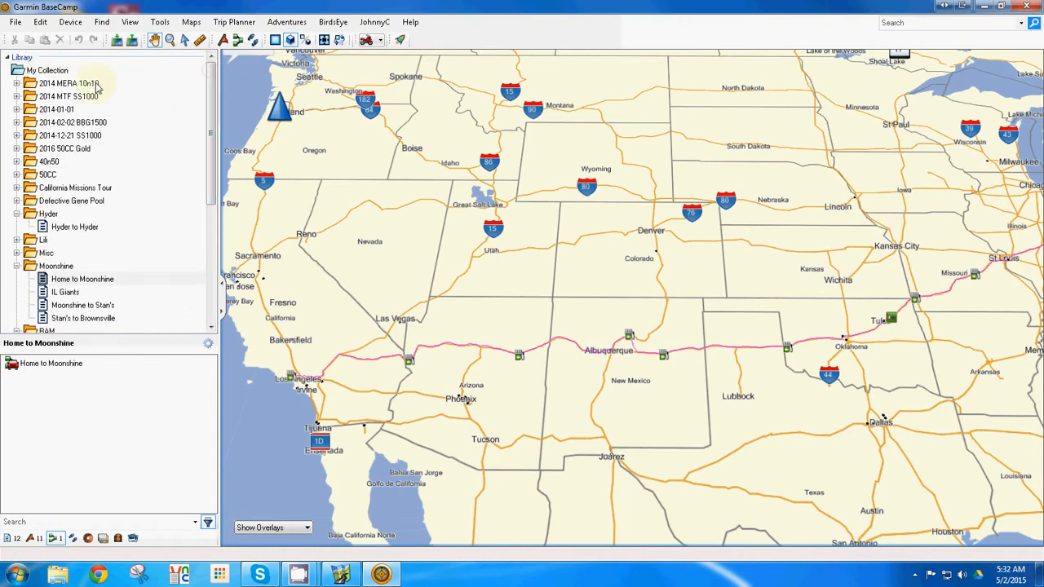
left_click(36, 72)
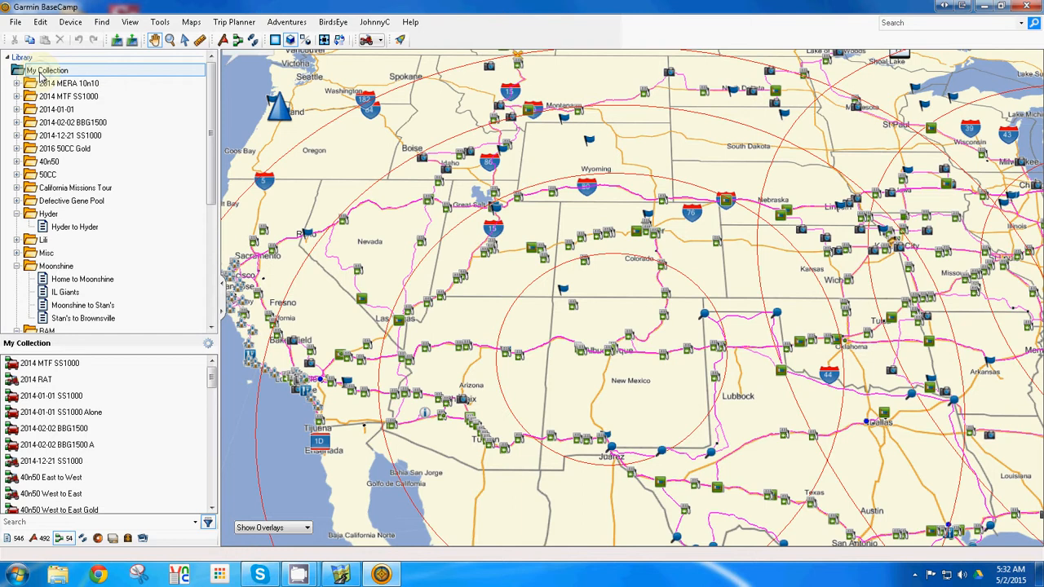
right_click(38, 72)
left_click(105, 172)
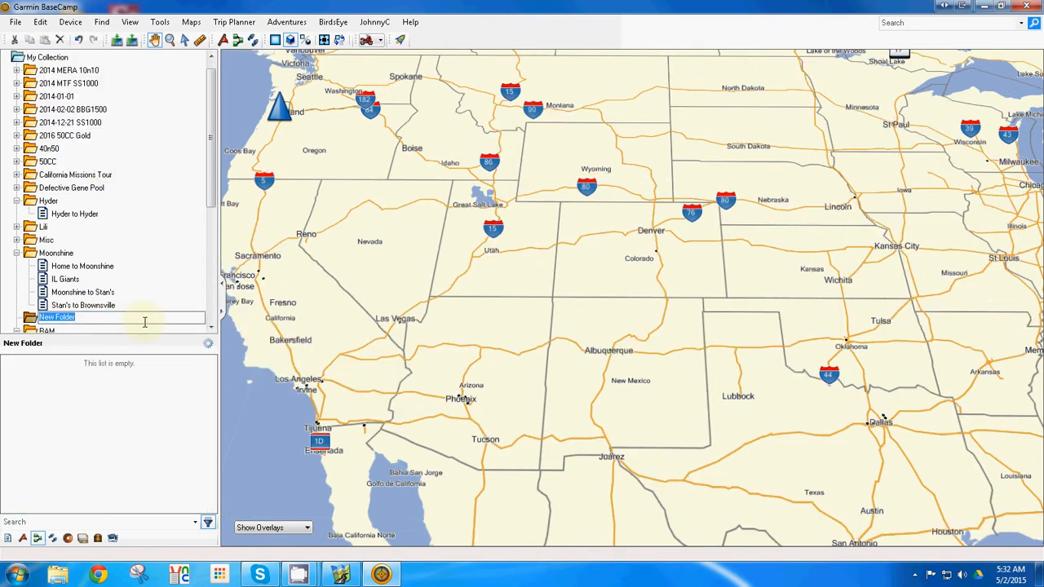
type("Demo")
key("Return")
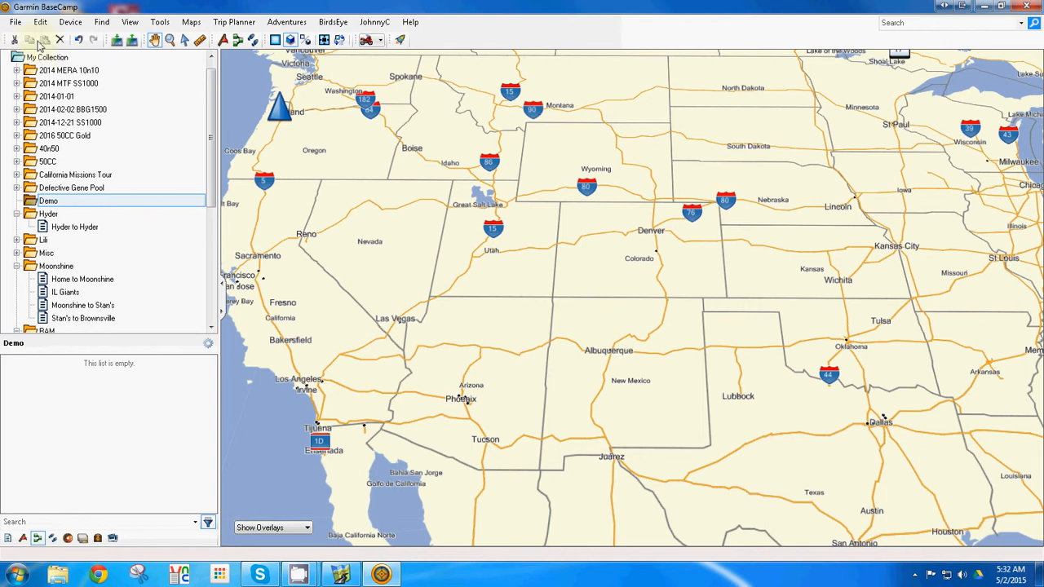
Import the BCgpx file from the D: drive's tmp folder into the Demo folder
left_click(14, 22)
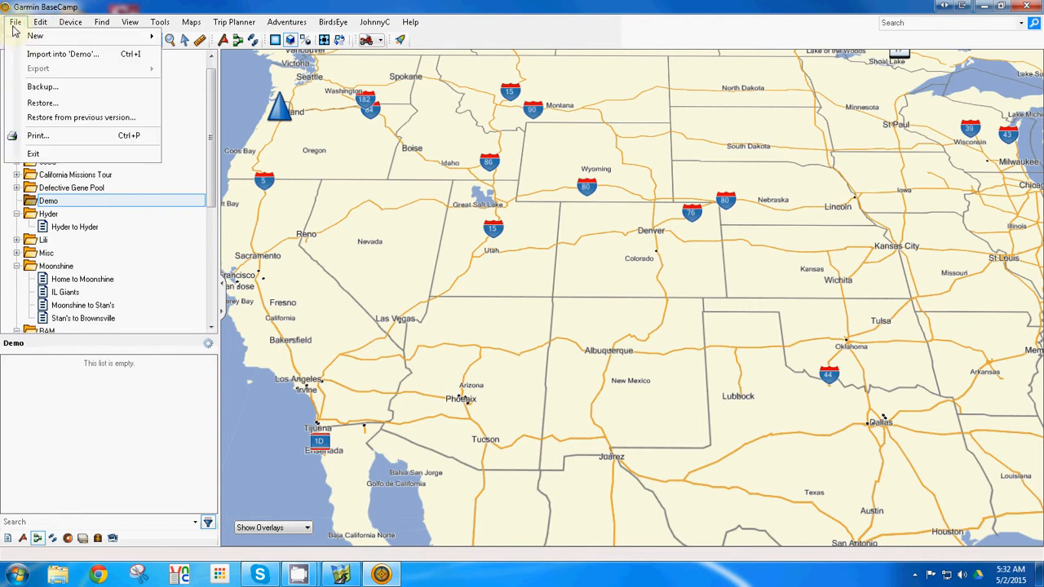
left_click(57, 54)
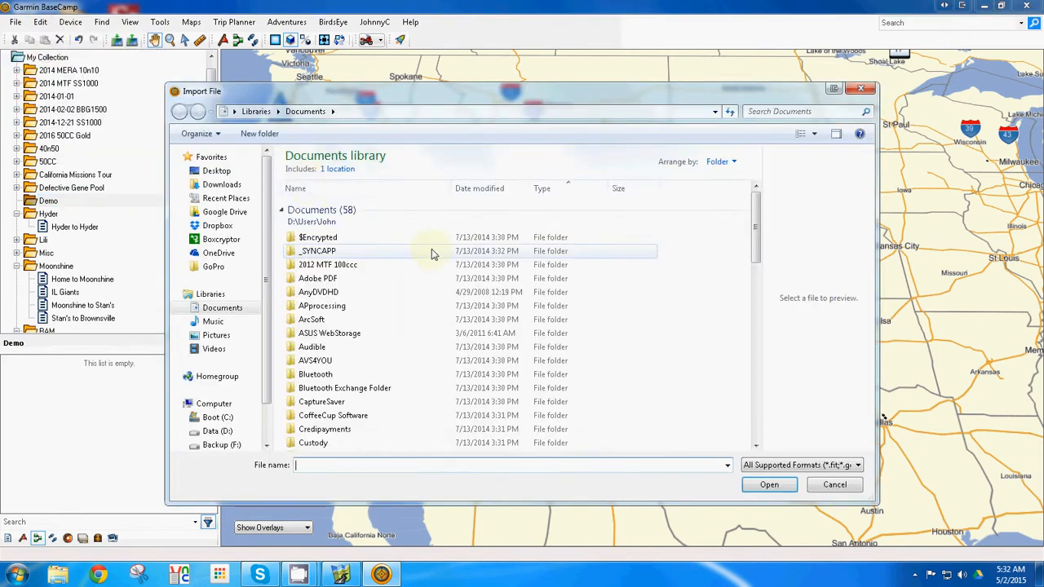
left_click(231, 436)
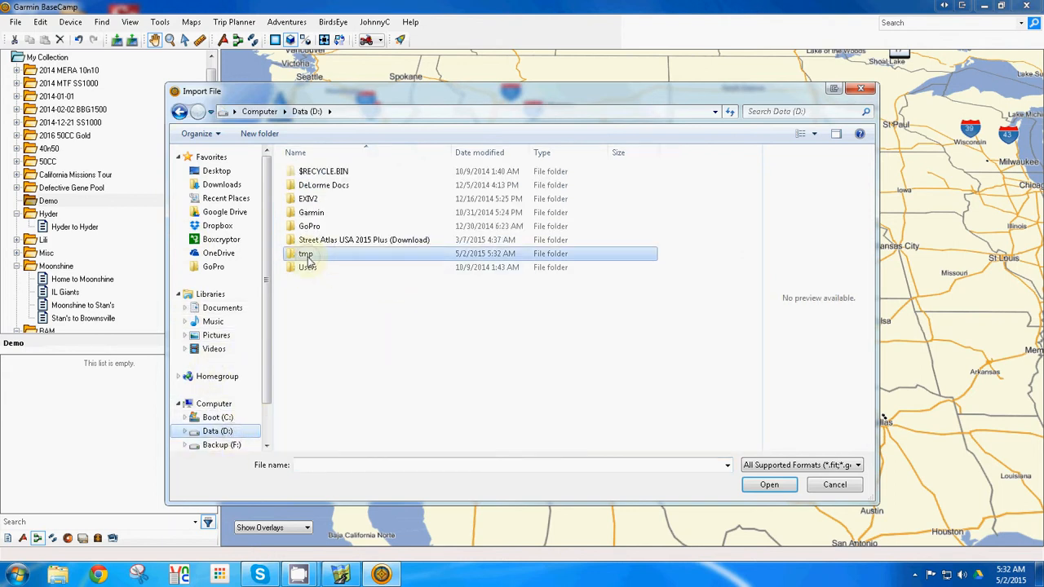
double_click(306, 253)
scroll(512, 404, "down", 1)
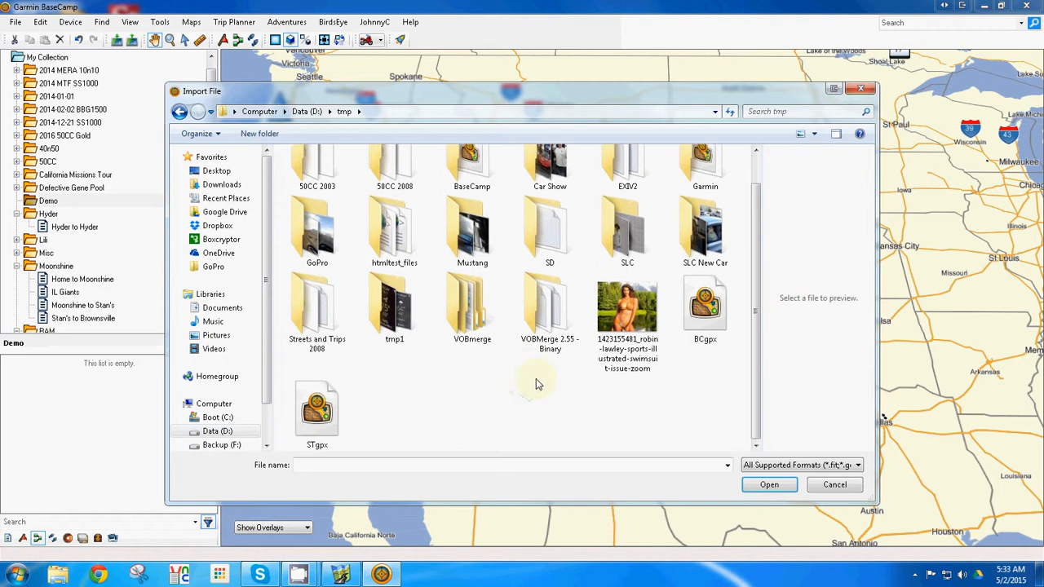
left_click(705, 310)
double_click(705, 310)
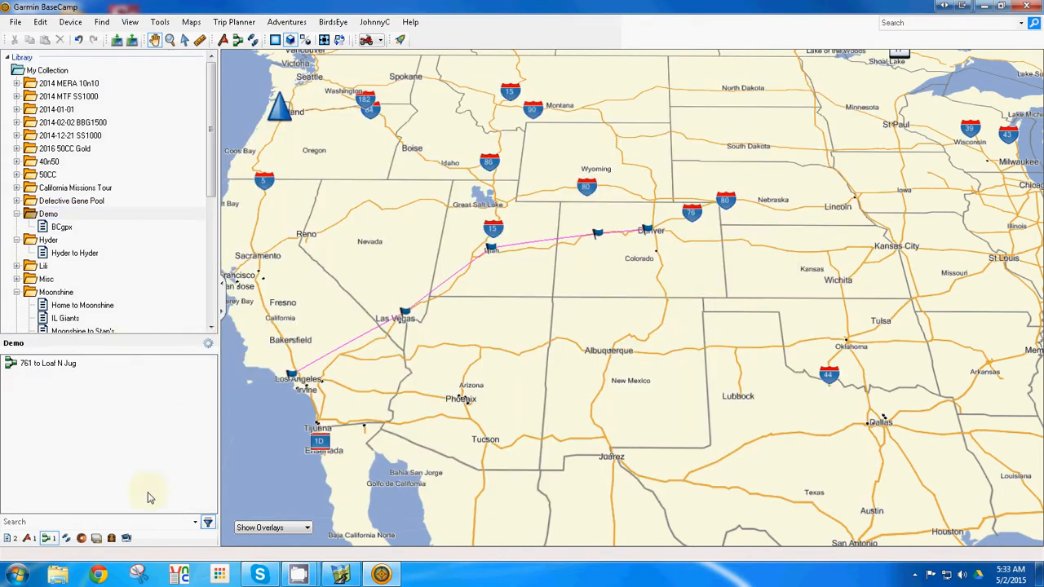
Select the imported BCgpx list and open the properties of its 761 to Loaf N Jug route
left_click(65, 228)
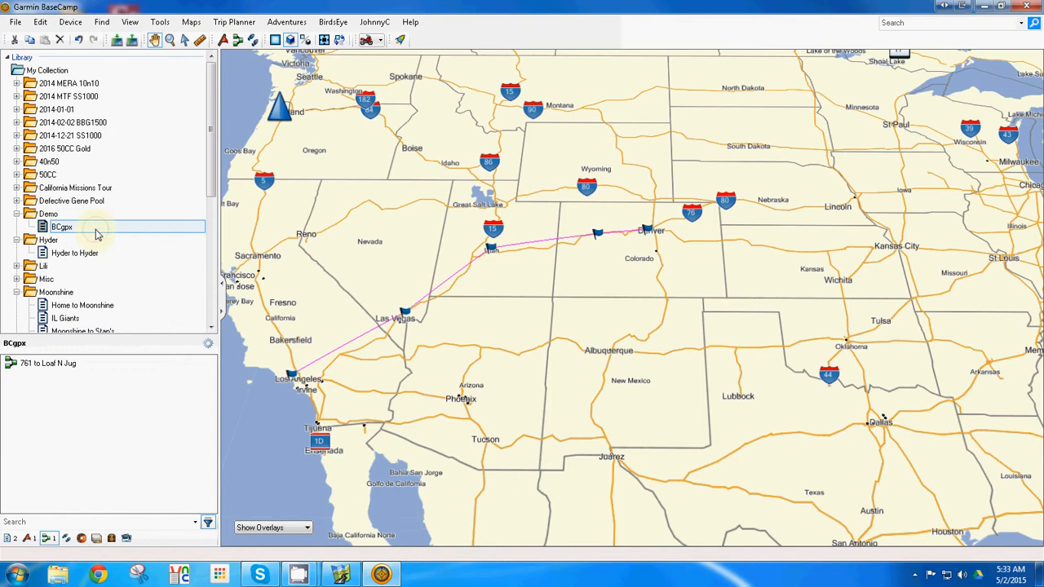
left_click(95, 234)
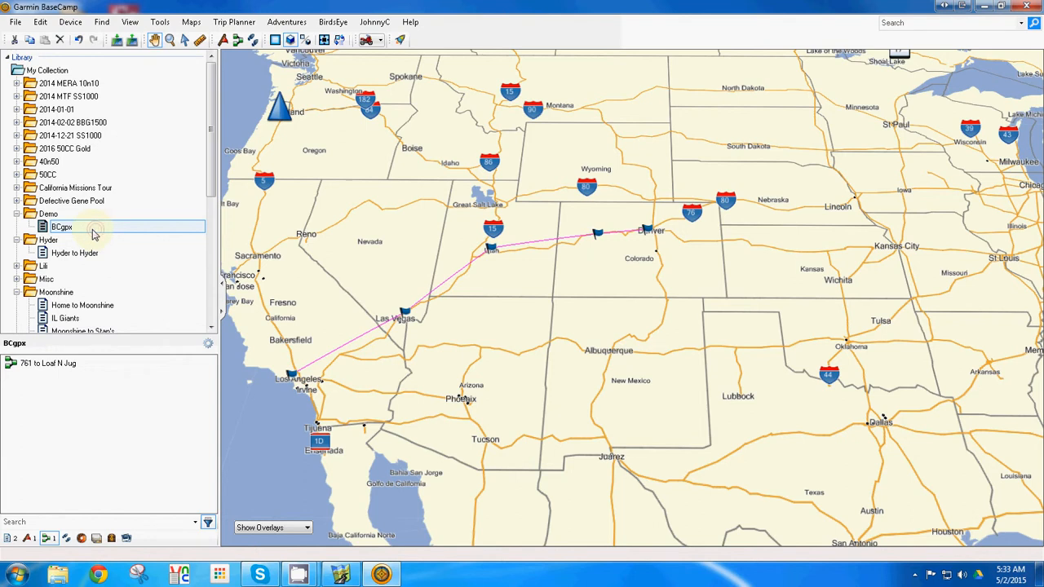
left_click(46, 363)
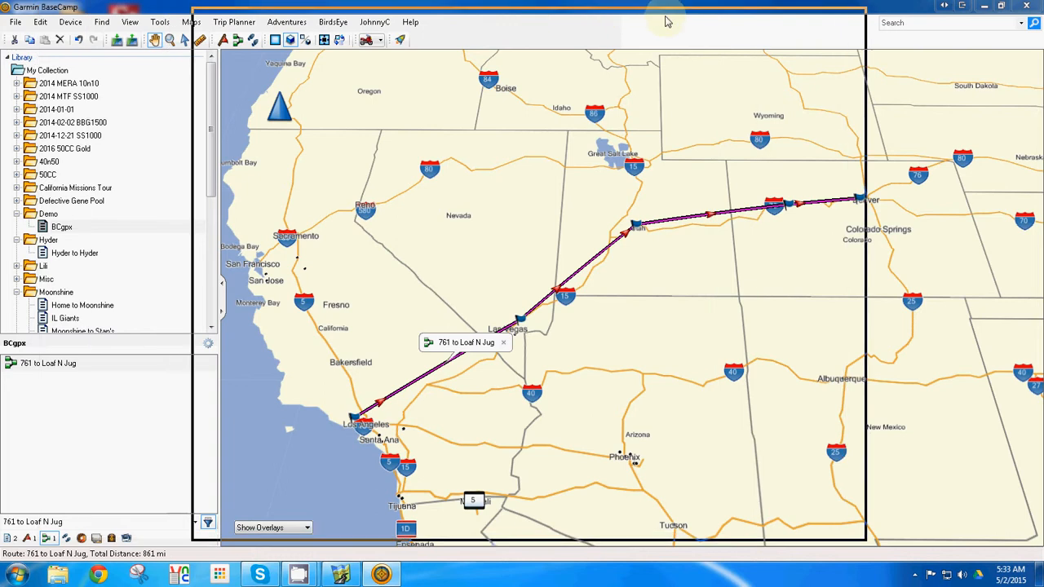
left_click_drag(660, 20, 659, 19)
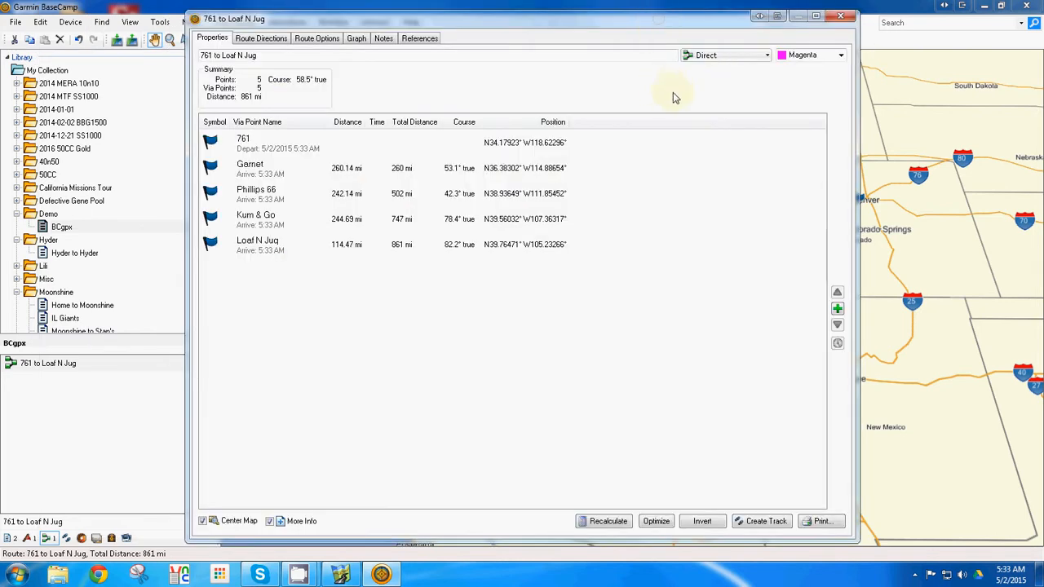
Set the route's activity profile to WestMotorcycling and recalculate it, closing the route properties when done
left_click(721, 57)
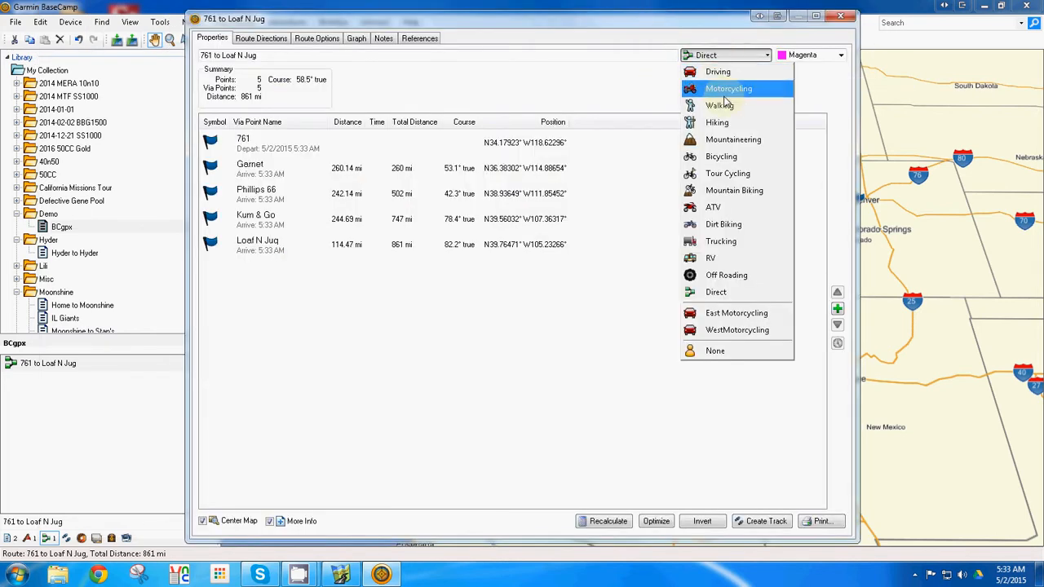
left_click(736, 336)
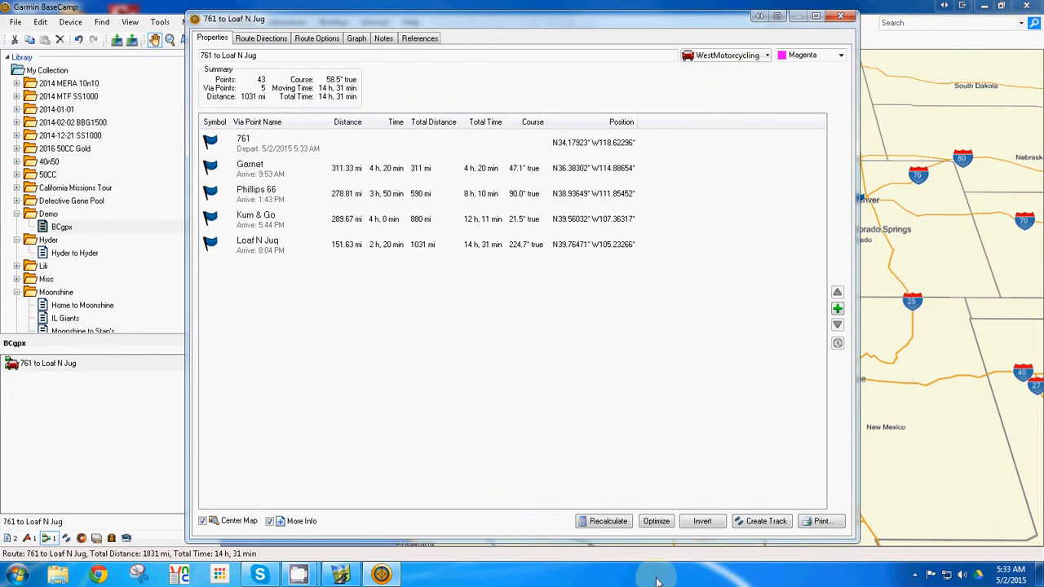
left_click(610, 523)
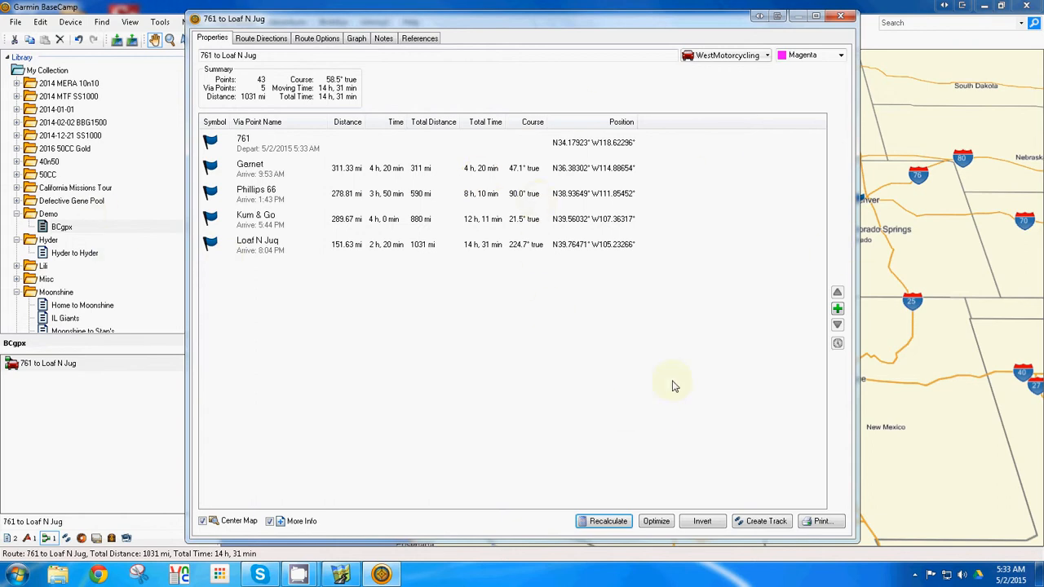
left_click(615, 524)
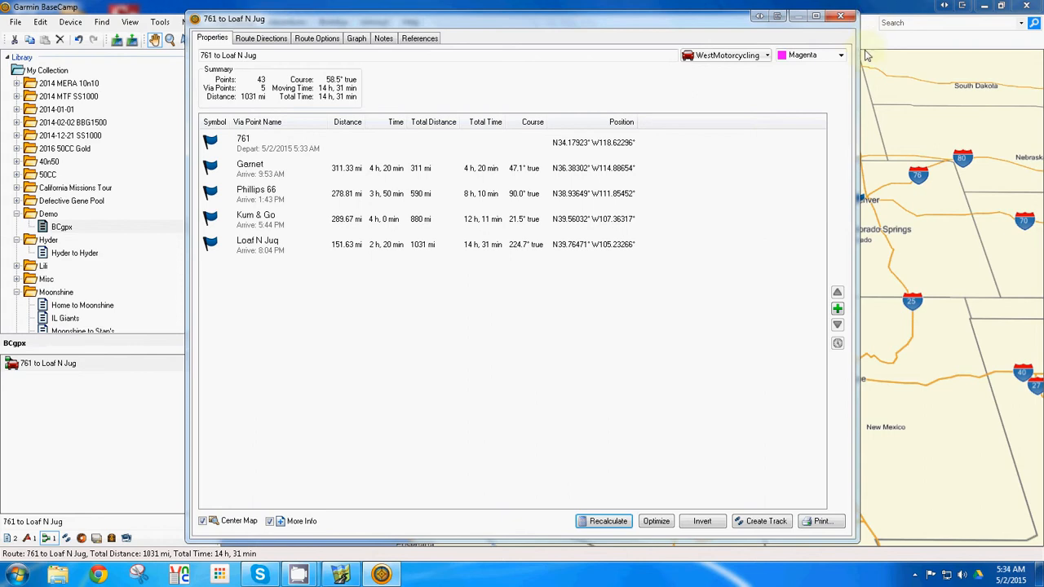
left_click(841, 18)
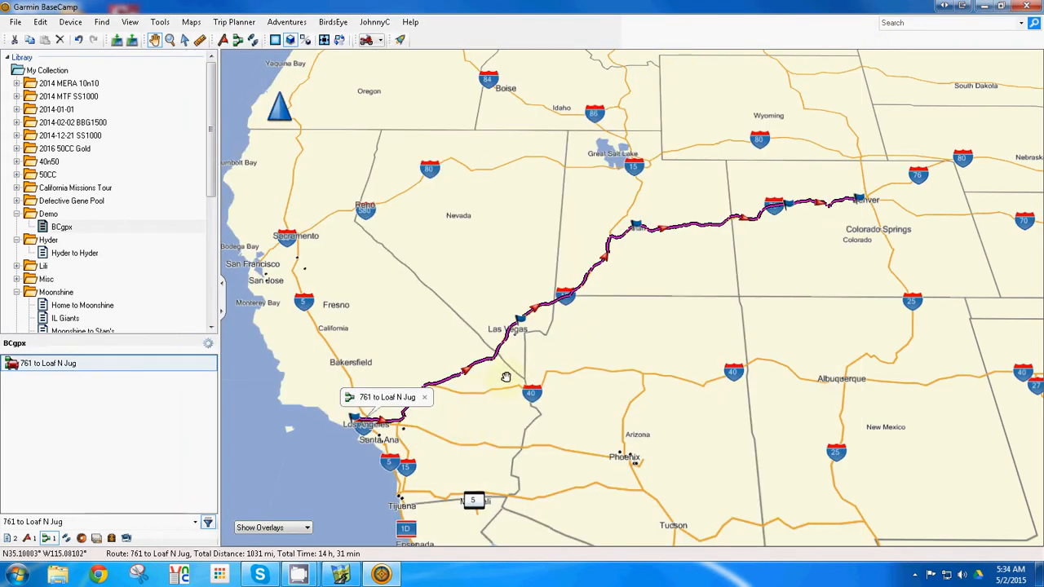
scroll(628, 294, "down", 2)
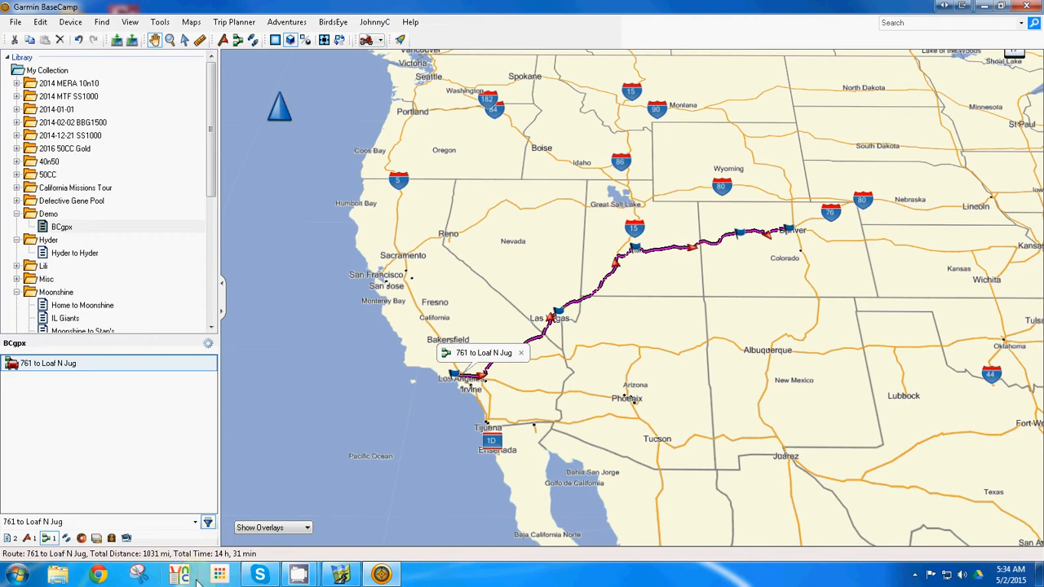
mouse_move(293, 579)
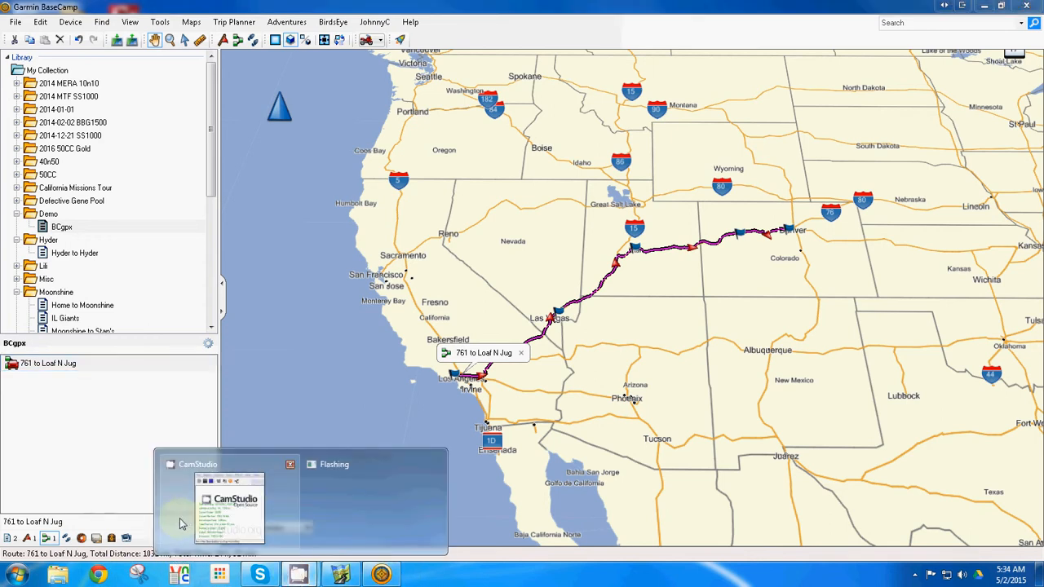
left_click(232, 526)
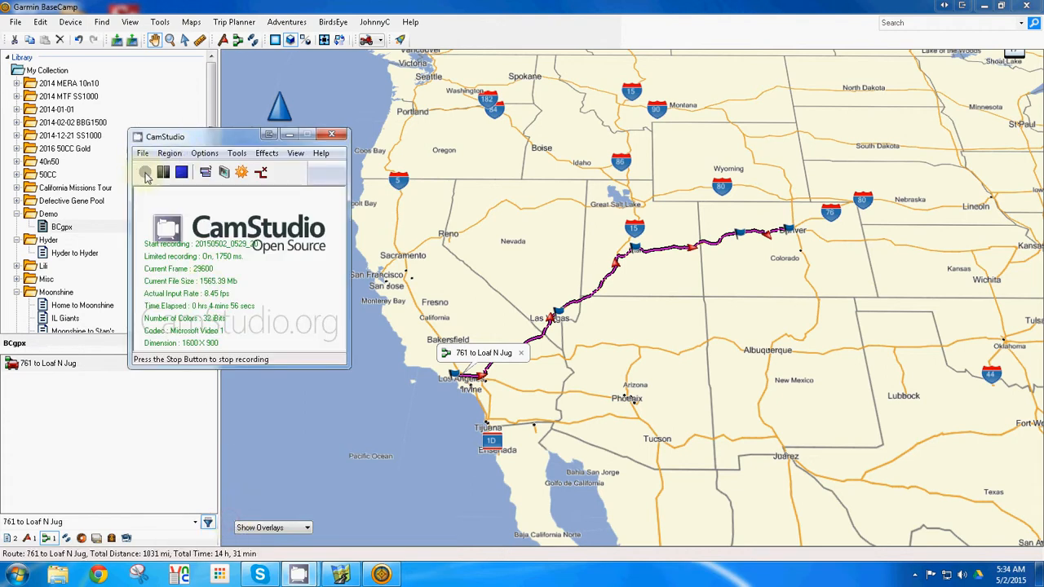